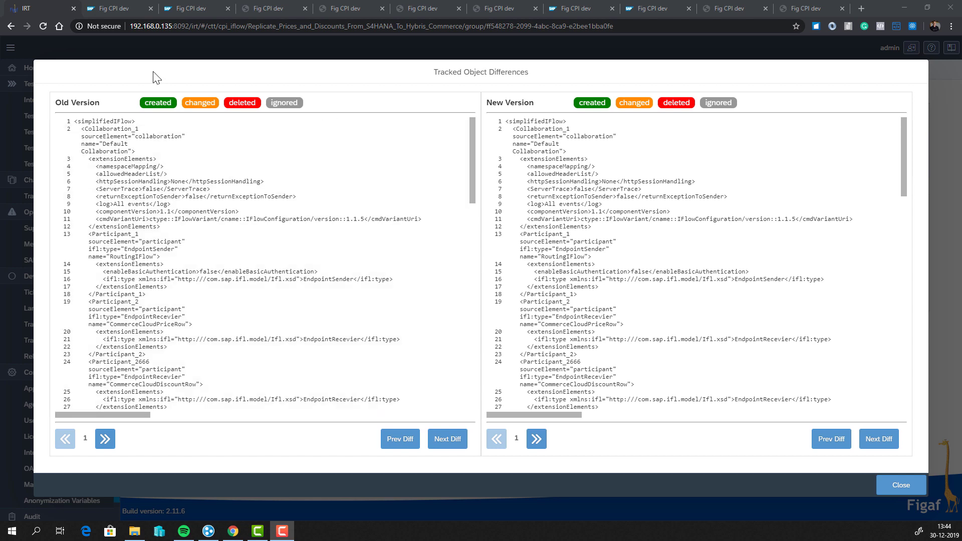
# - In the CPI iFlow editor, zoom out and inspect the General Splitter and Configure Pre/Post Exits steps
pyautogui.click(98, 6)
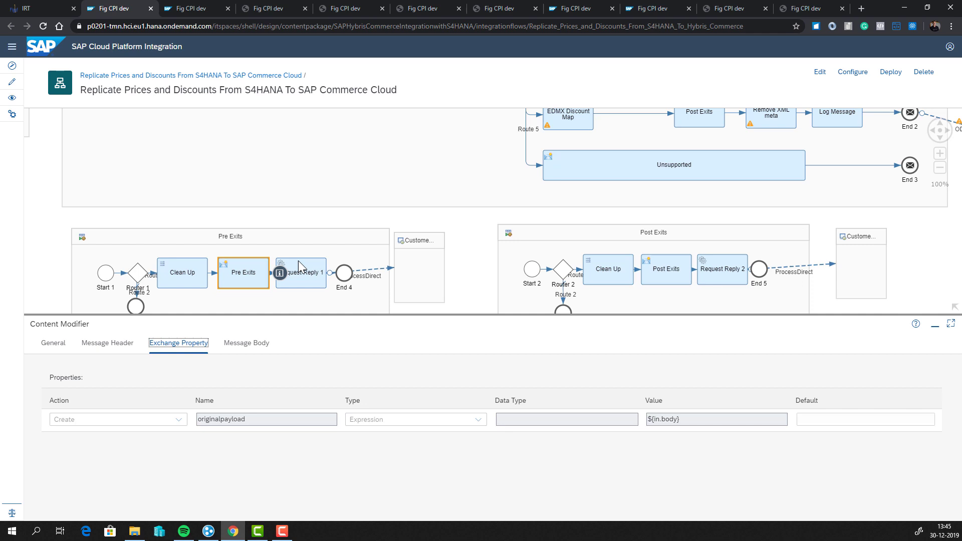
pyautogui.click(258, 264)
pyautogui.scroll(-2, 444, 248)
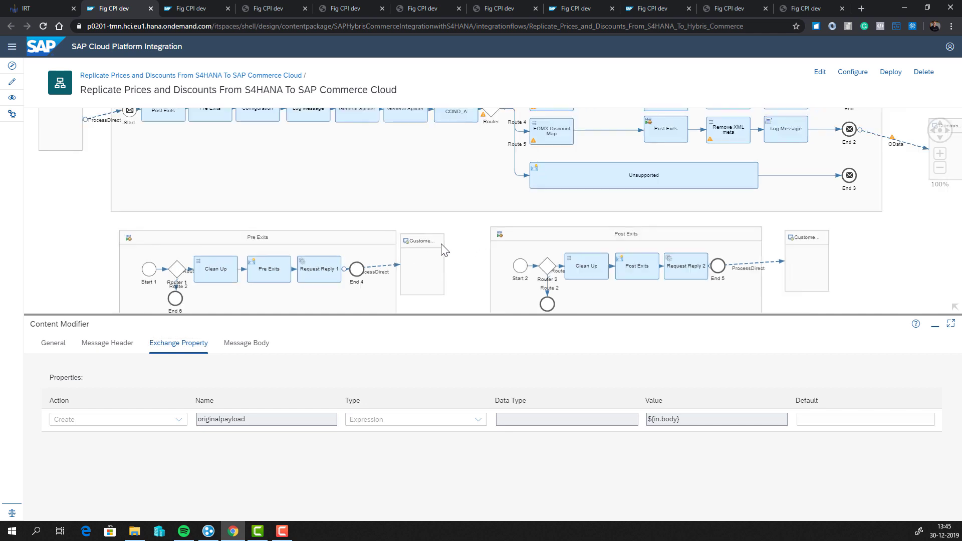
pyautogui.click(377, 140)
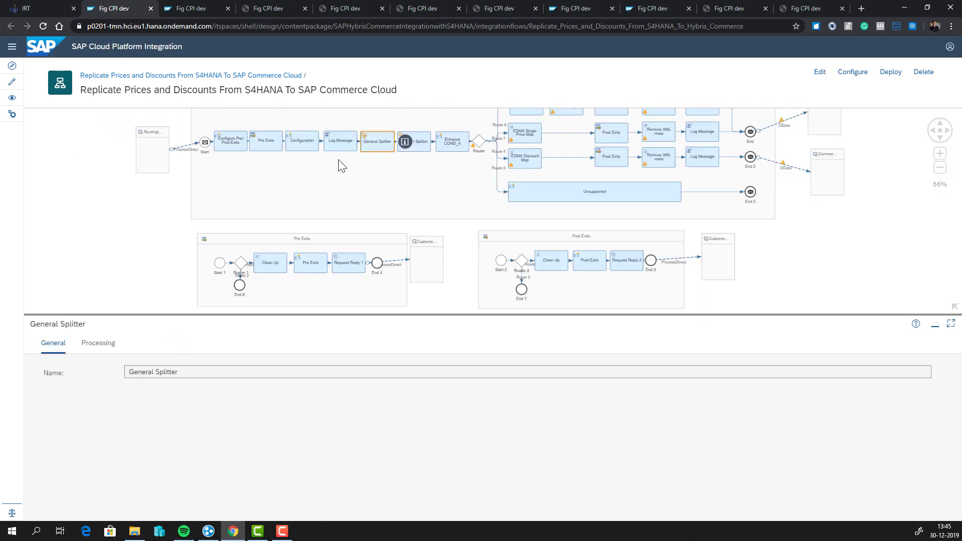
pyautogui.click(236, 146)
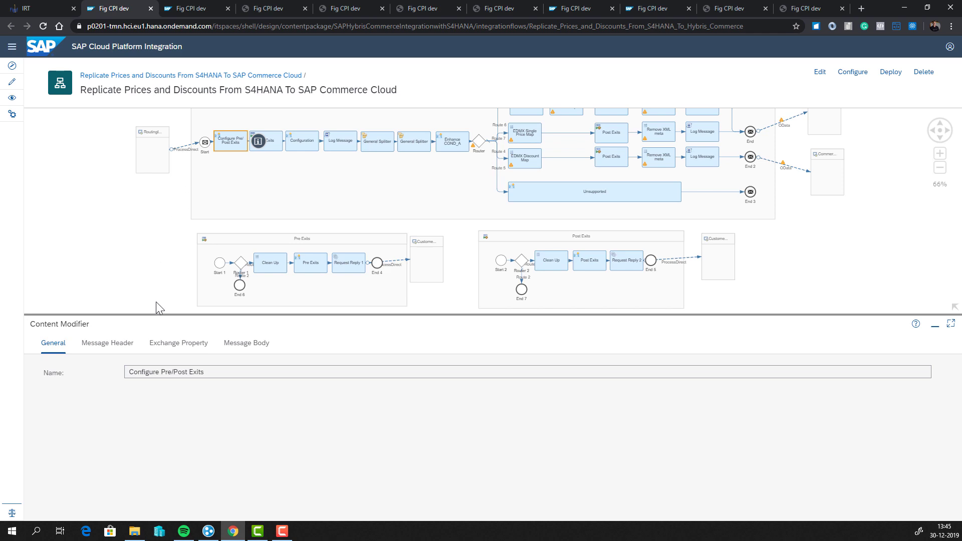
pyautogui.click(174, 10)
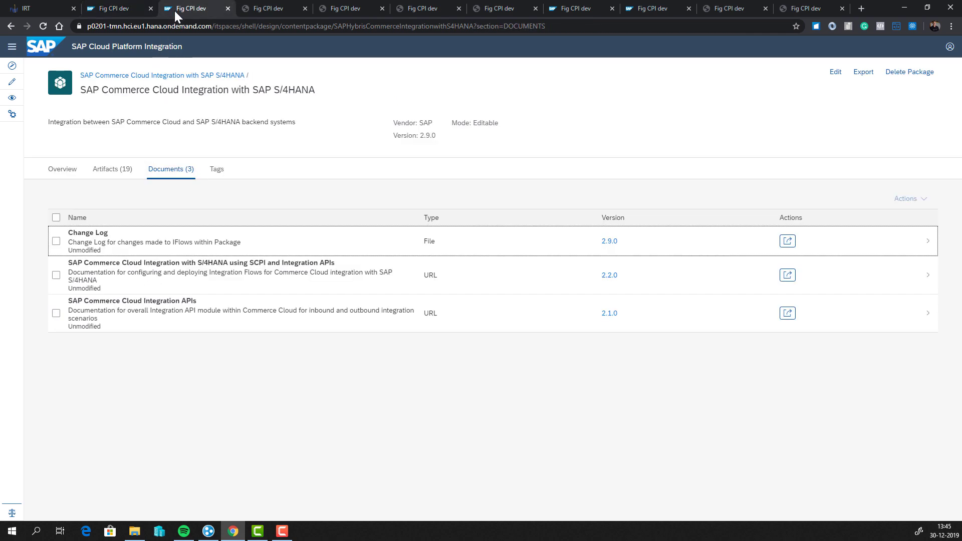
pyautogui.click(104, 238)
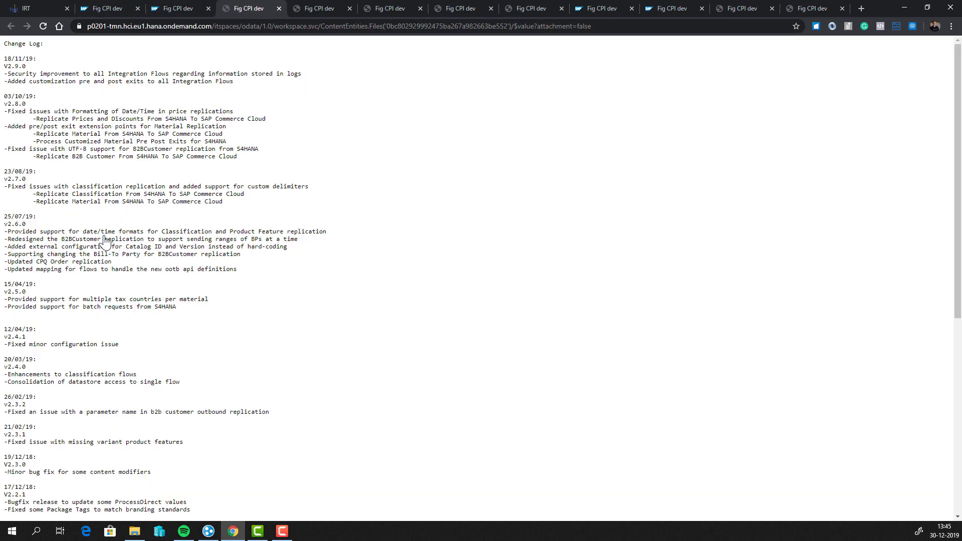
pyautogui.moveTo(65, 75); pyautogui.dragTo(243, 112)
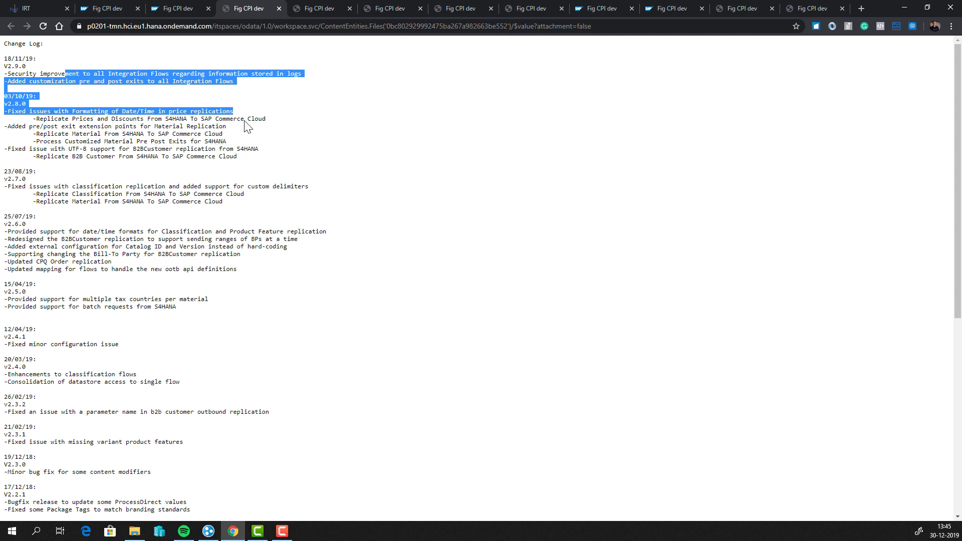
pyautogui.click(40, 69)
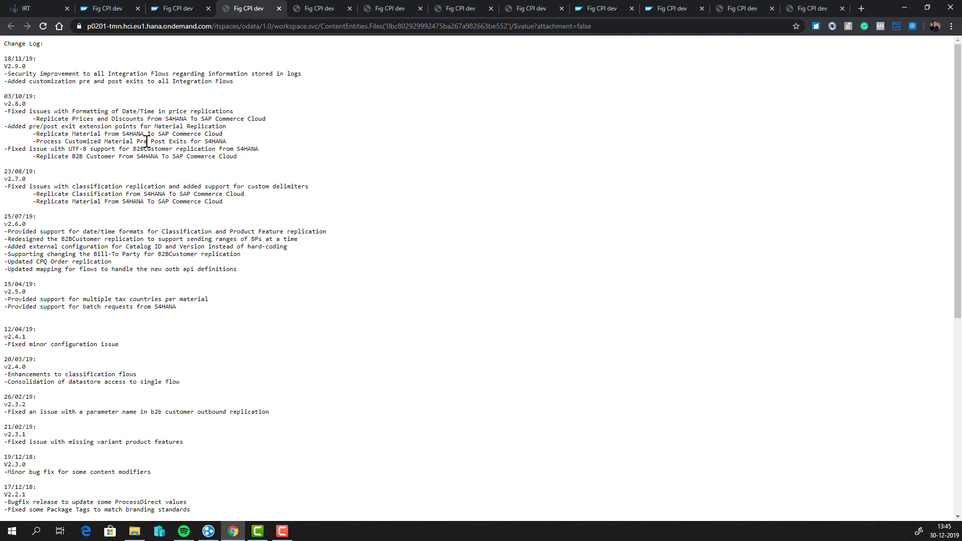
pyautogui.click(279, 9)
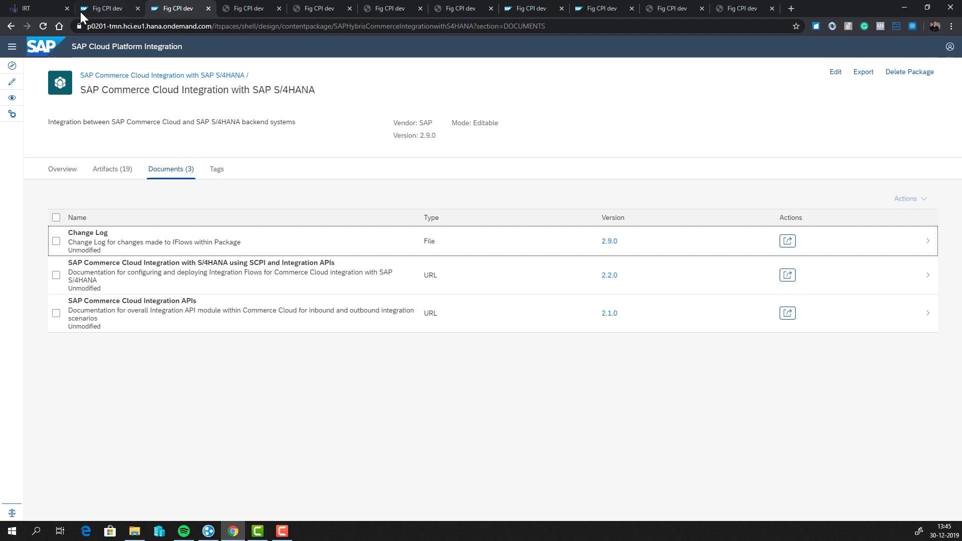
# - Return to the Figaf browser tab showing the old vs new simplifiedIFlow comparison
pyautogui.click(43, 9)
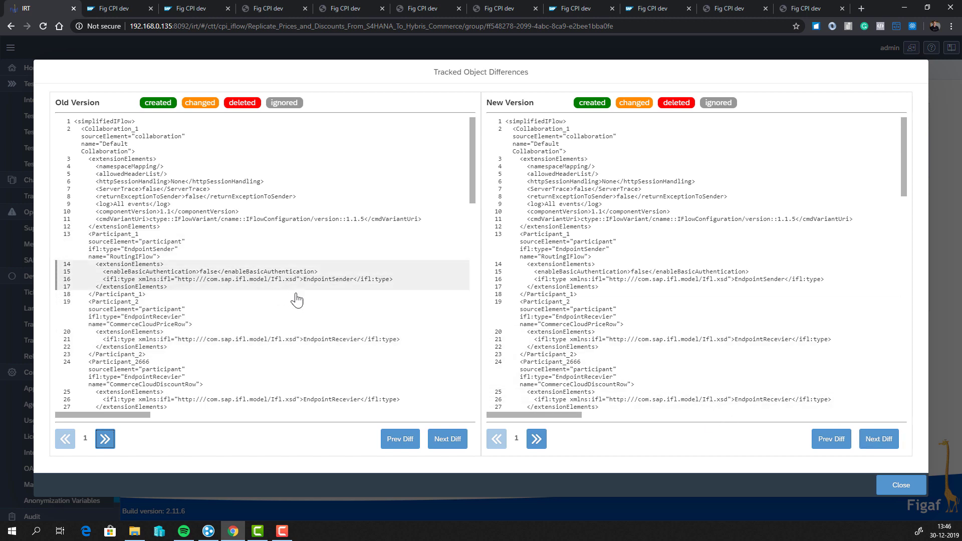
# - Step through the added participant, Pre Exits process and ProcessDirect message flow differences
pyautogui.click(879, 439)
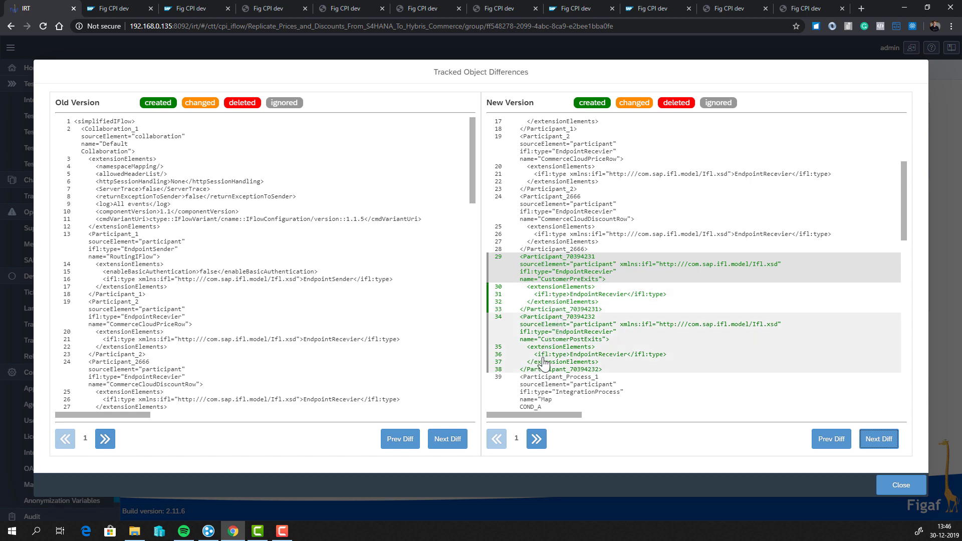
pyautogui.click(870, 445)
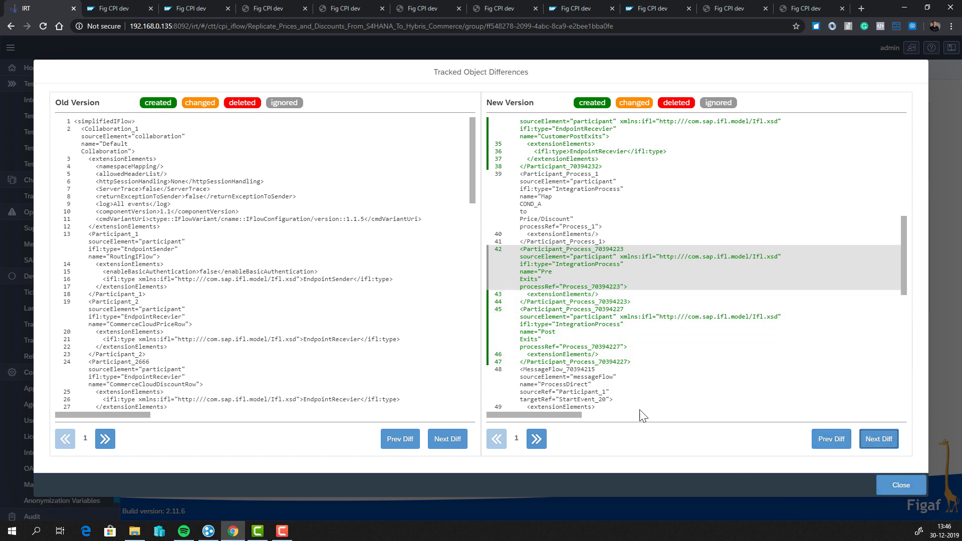
pyautogui.click(888, 435)
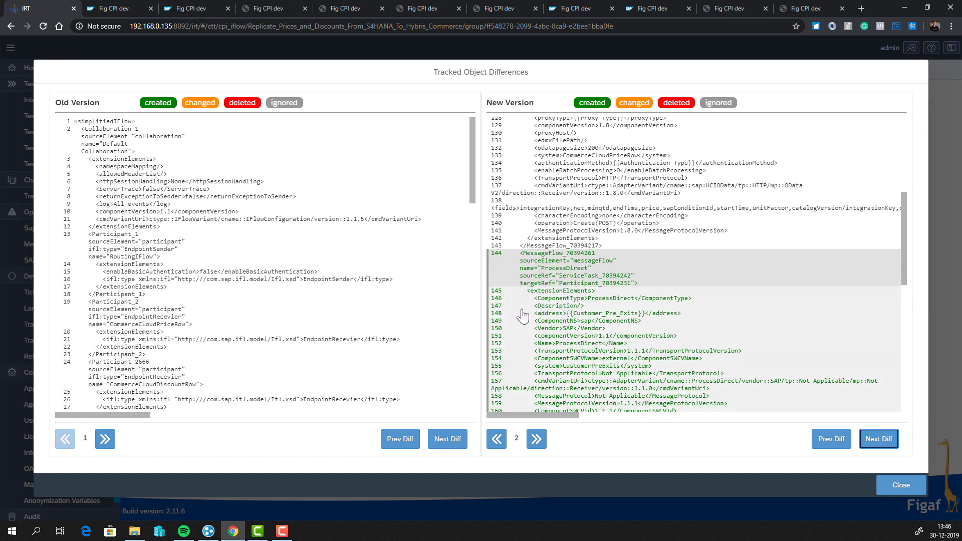
# - Review the remaining highlighted differences, then close the iFlow differences view
pyautogui.scroll(-1, 522, 316)
pyautogui.scroll(-3, 523, 316)
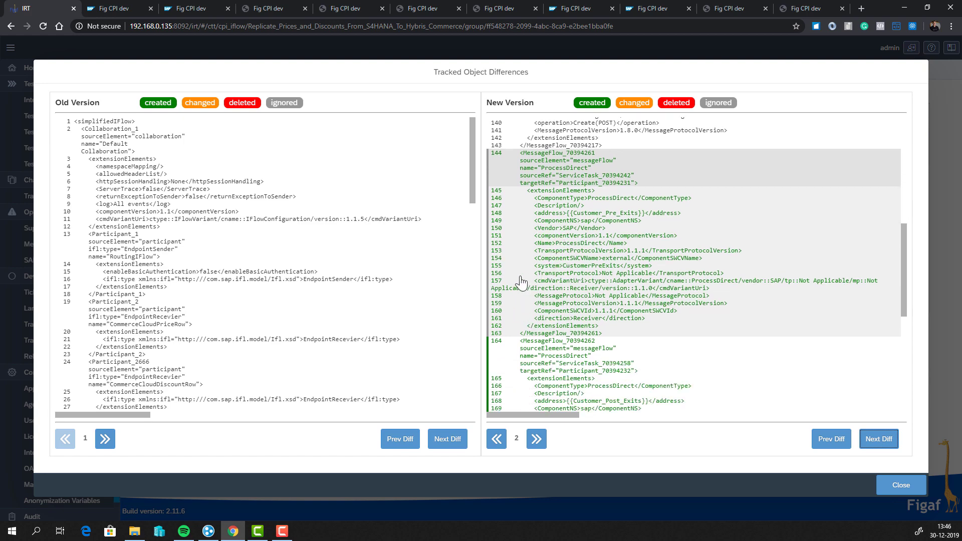
pyautogui.scroll(-6, 519, 288)
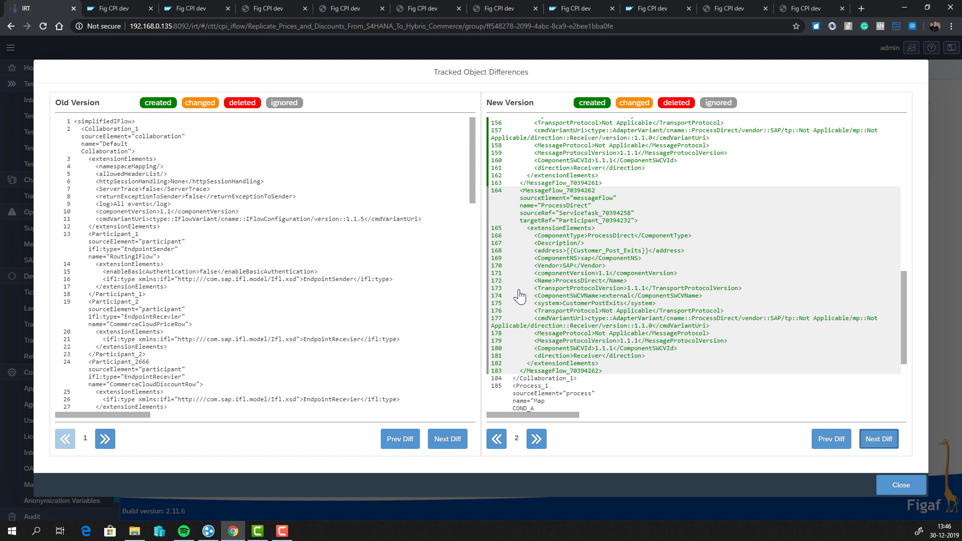
pyautogui.scroll(-3, 521, 301)
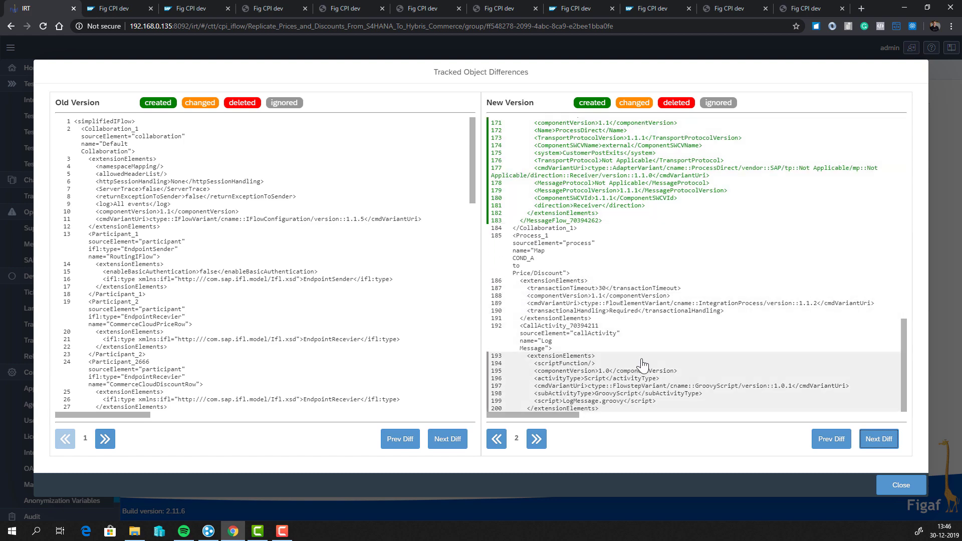
pyautogui.scroll(3, 652, 371)
pyautogui.click(877, 439)
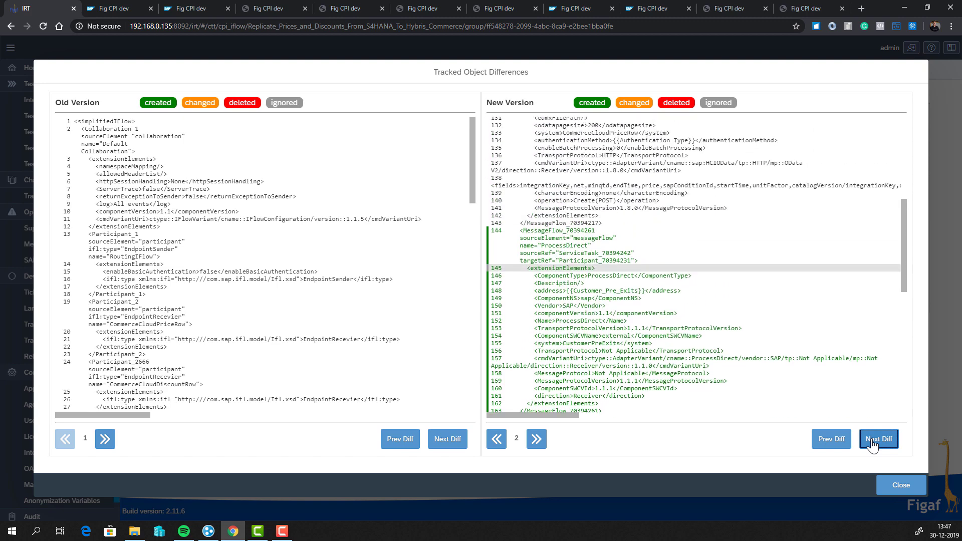
pyautogui.click(894, 485)
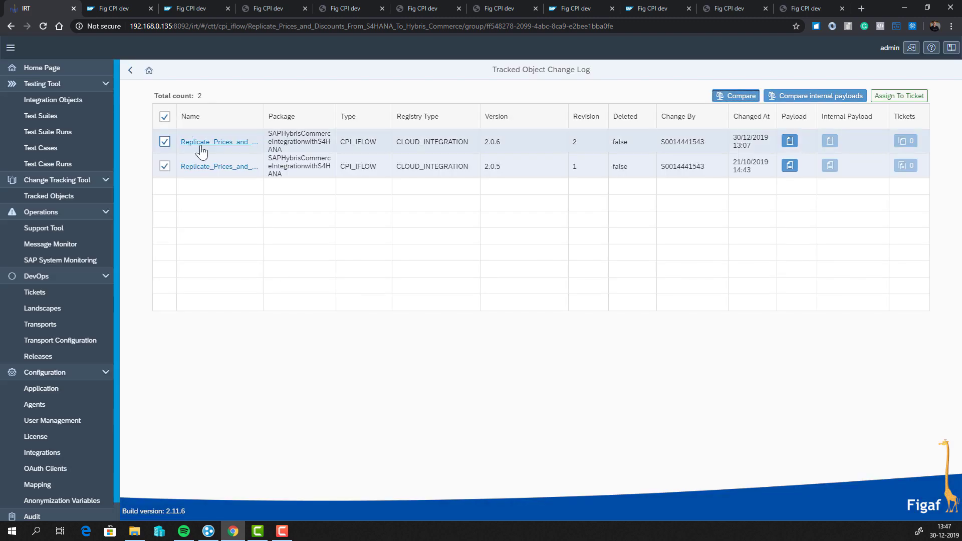
# - Open the Replicate Prices iFlow's details and browse its Linked Objects
pyautogui.click(202, 145)
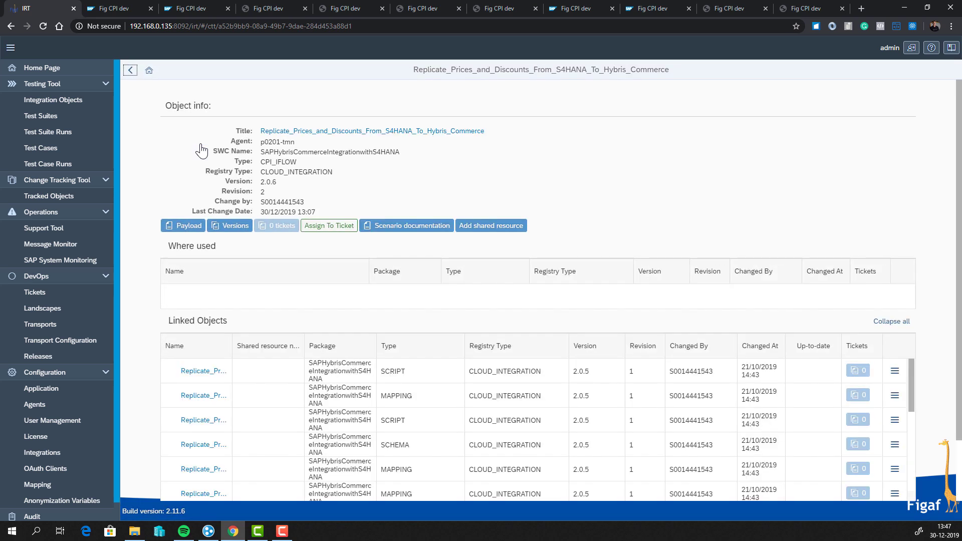
pyautogui.scroll(-3, 228, 385)
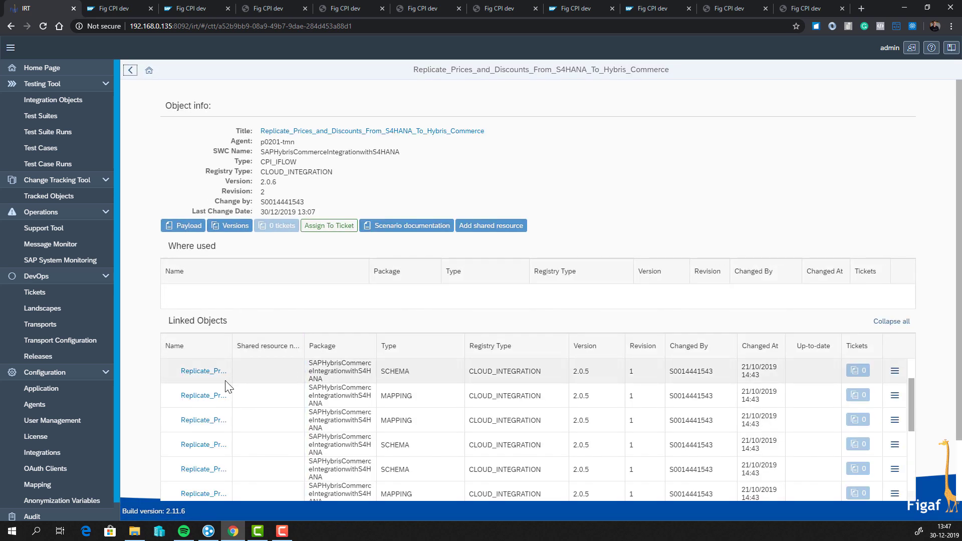
pyautogui.scroll(-5, 606, 415)
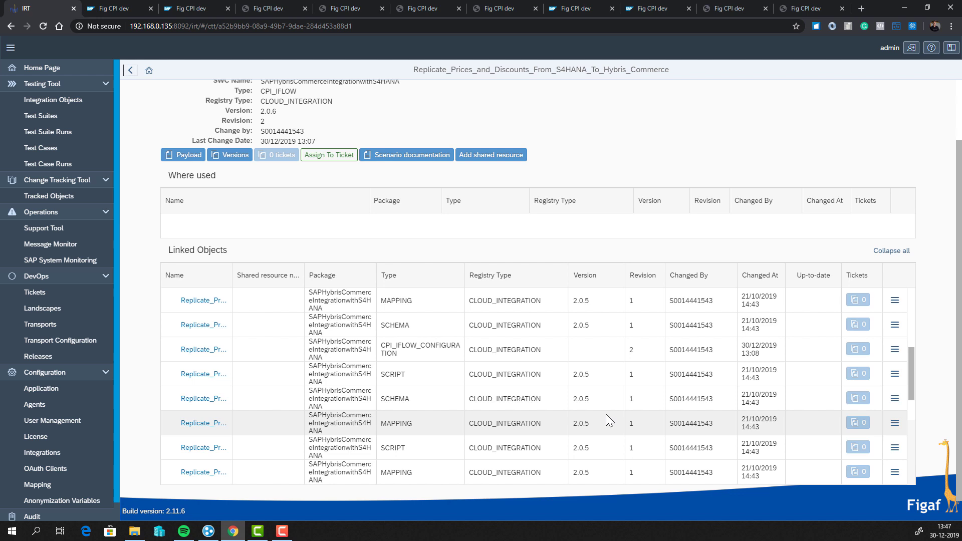
pyautogui.scroll(4, 606, 414)
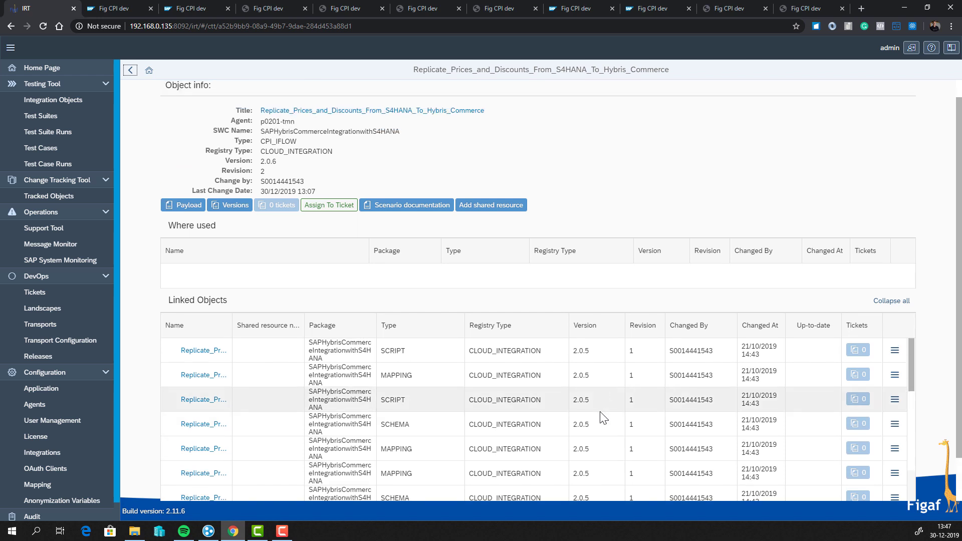
# - View the first linked script, then open the linked CPI_IFLOW_CONFIGURATION object
pyautogui.click(189, 352)
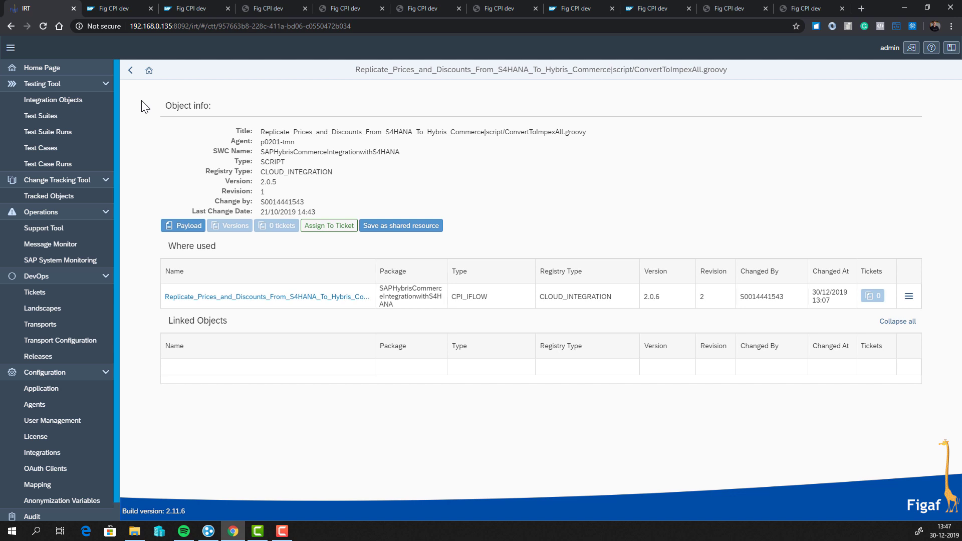
pyautogui.click(131, 70)
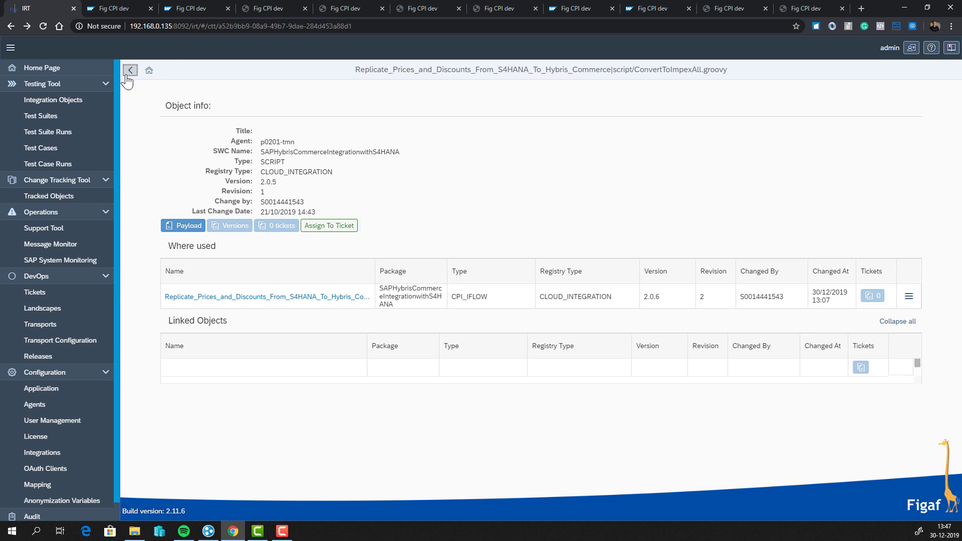
pyautogui.scroll(-5, 236, 416)
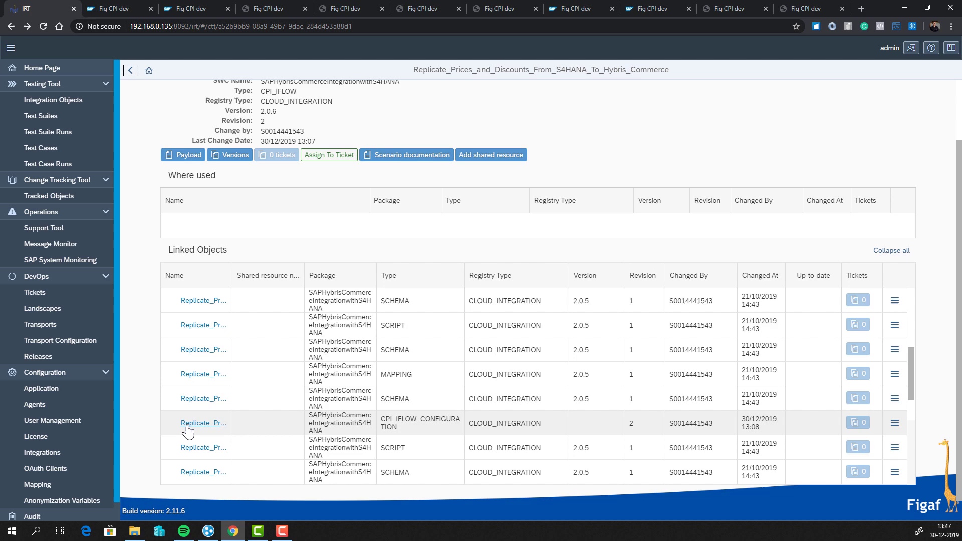
pyautogui.click(191, 425)
# - Compare configuration revisions 1 and 2, reviewing the added Pre/Post Exit and CustomExtensionEnabled parameters
pyautogui.click(232, 226)
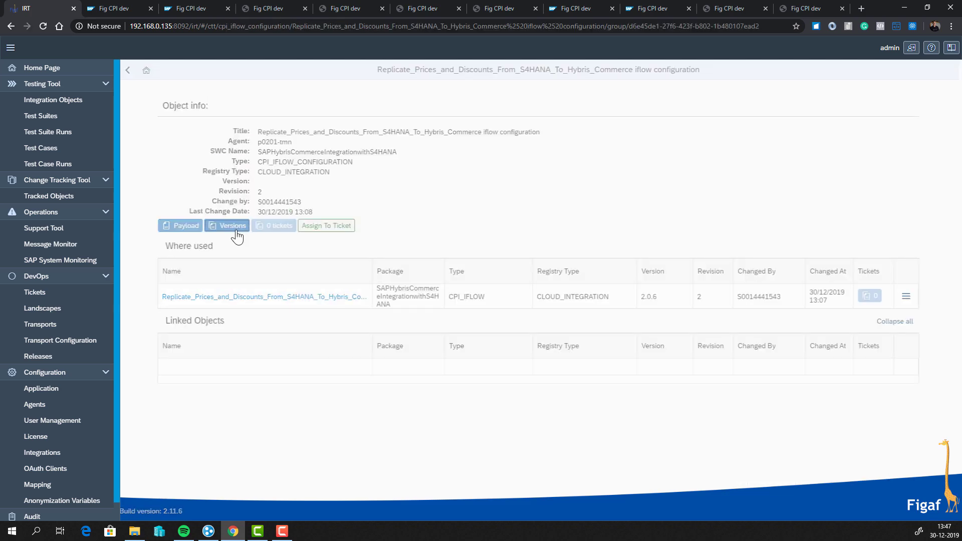
pyautogui.click(164, 117)
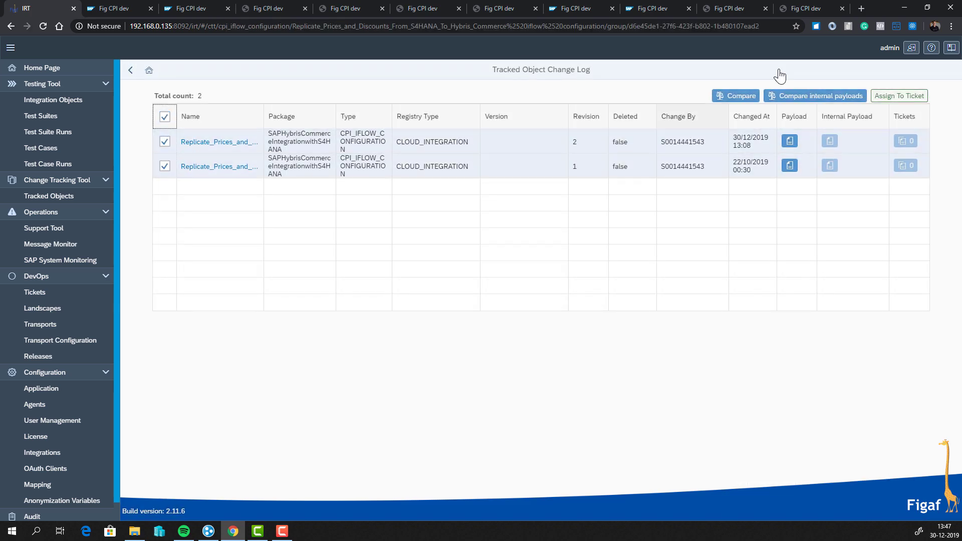
pyautogui.click(738, 96)
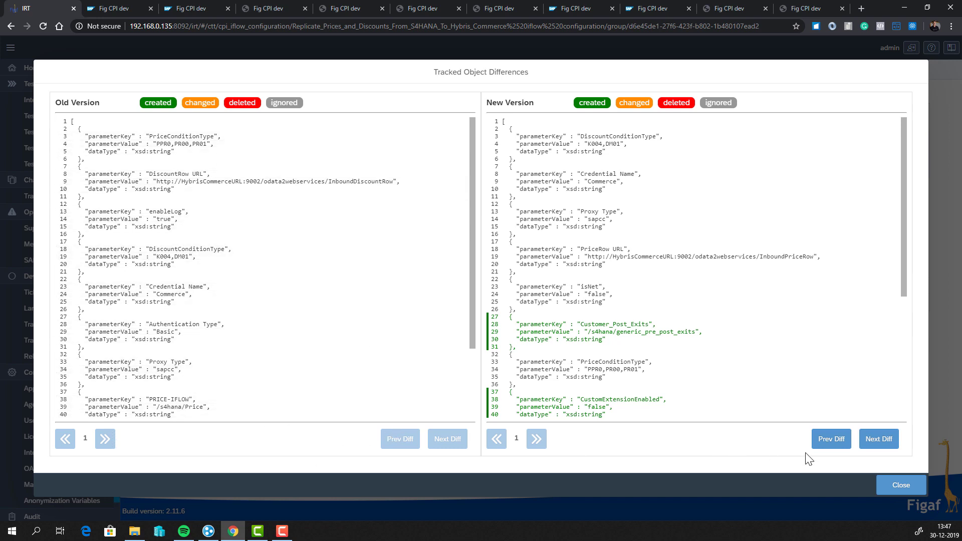
pyautogui.click(879, 439)
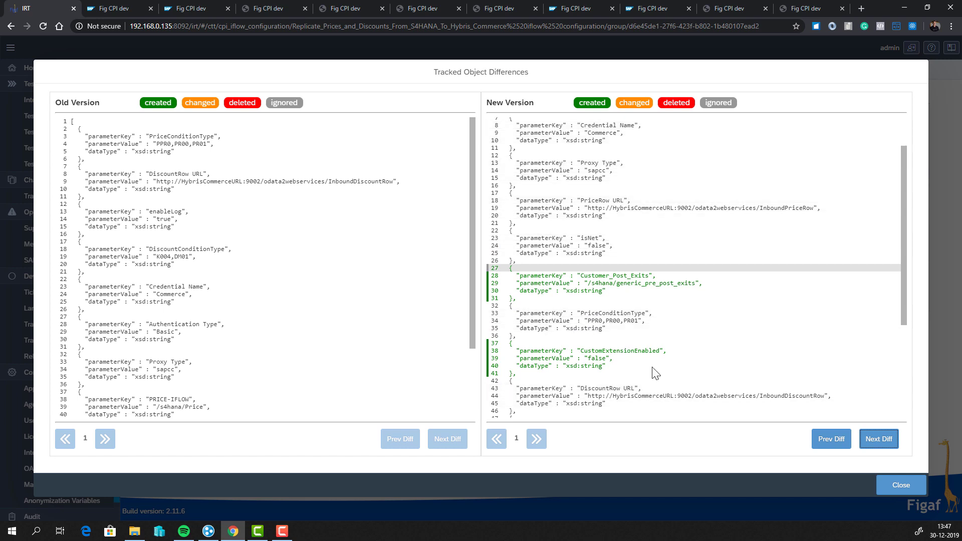
pyautogui.scroll(-5, 589, 379)
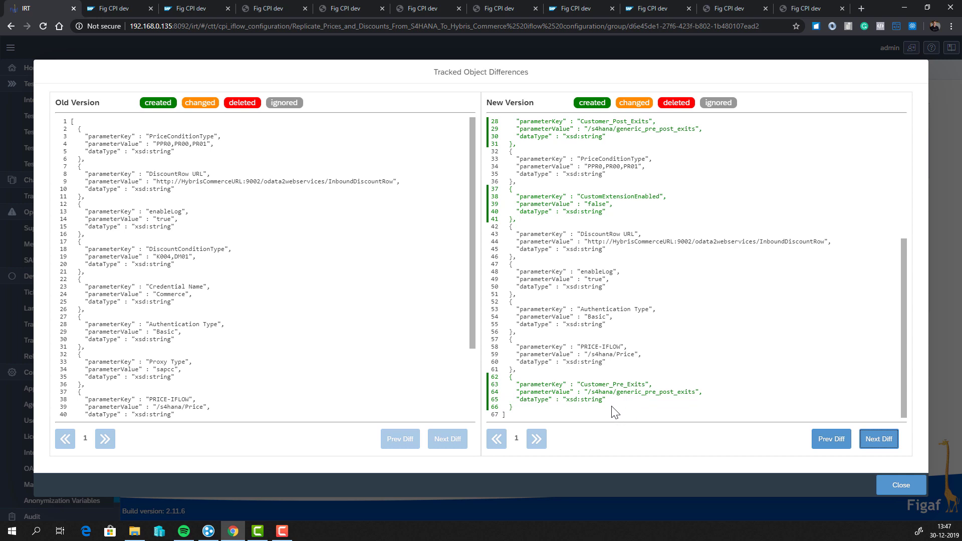
pyautogui.click(906, 485)
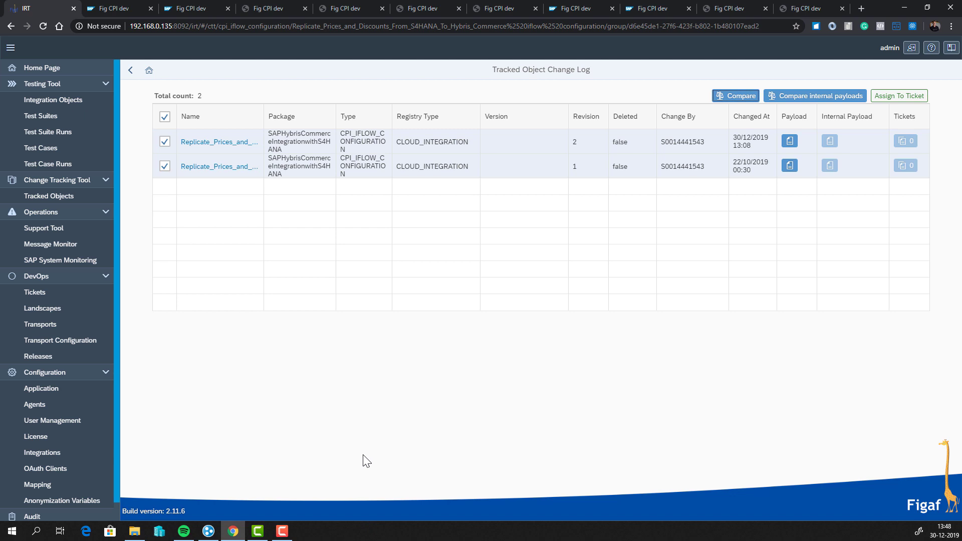
# - Reload the configuration's Tracked Object Change Log with F5
pyautogui.press('F5')
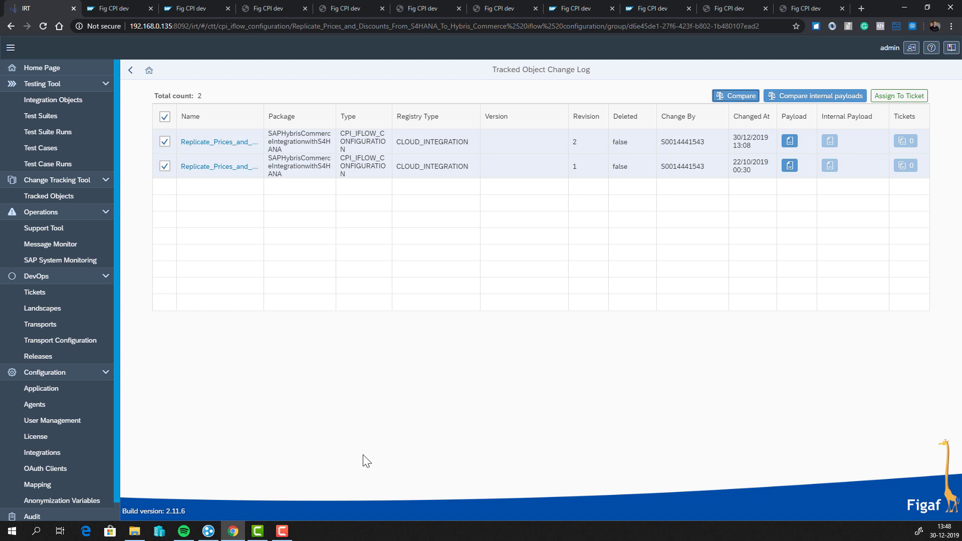